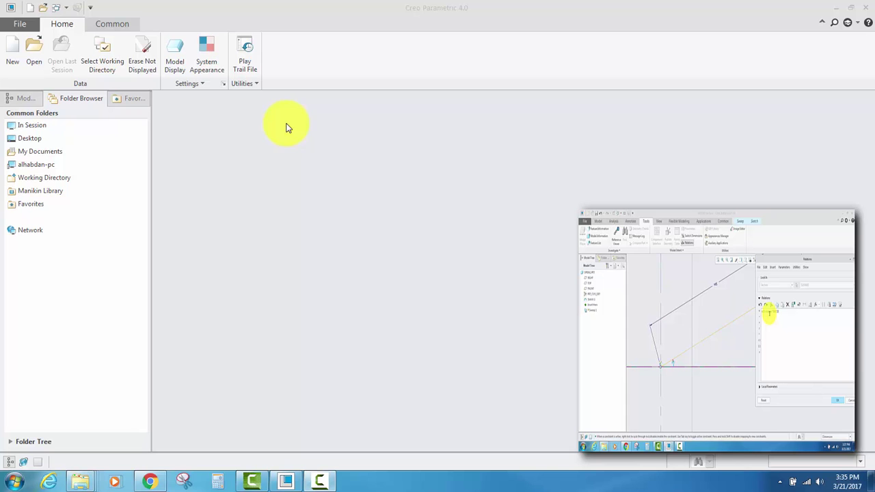
Create a new solid part named 'spring'.
{"action": "left_click", "coordinate": [12, 57]}
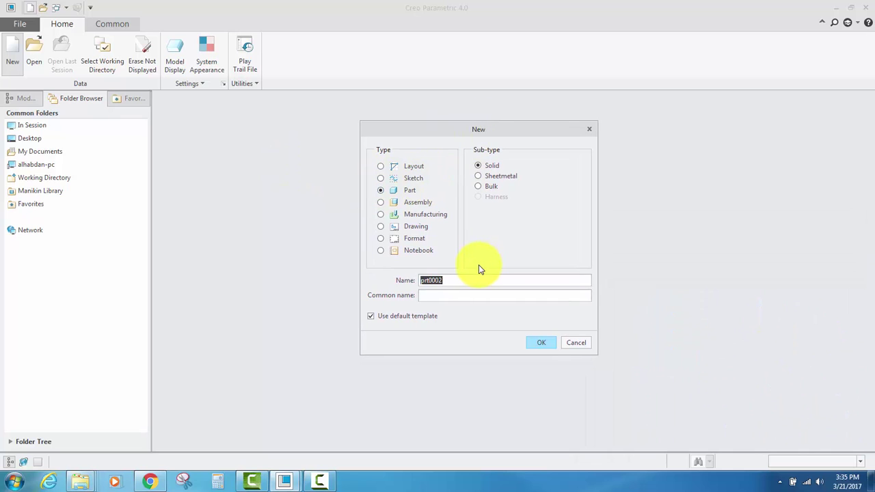
{"action": "type", "text": "spring"}
{"action": "left_click", "coordinate": [528, 344]}
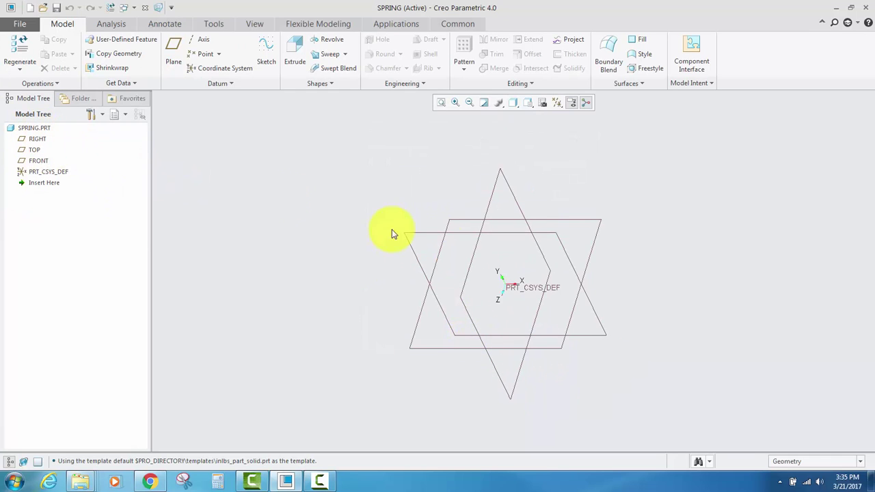
Start a sketch on the TOP datum plane.
{"action": "left_click", "coordinate": [454, 222]}
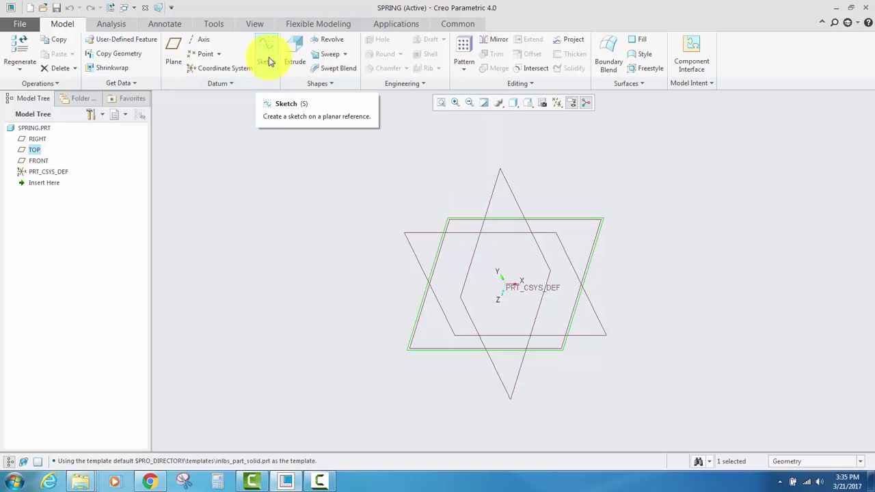
{"action": "left_click", "coordinate": [469, 220]}
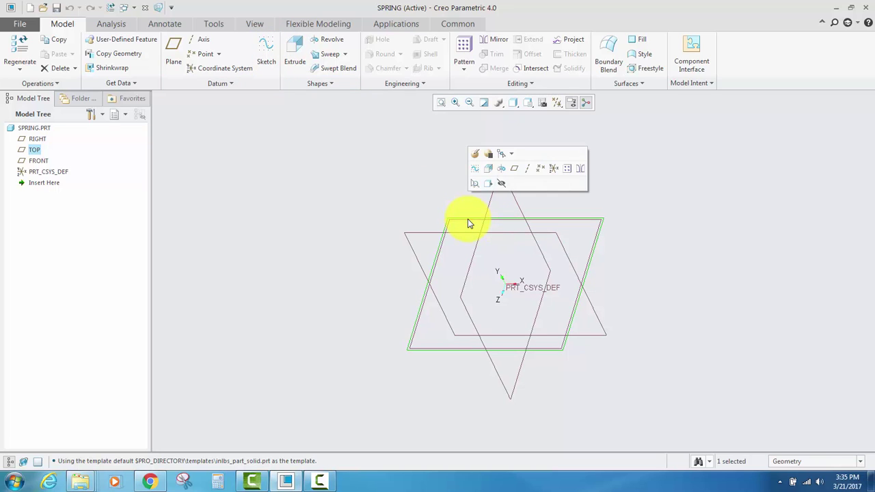
{"action": "left_click", "coordinate": [474, 182]}
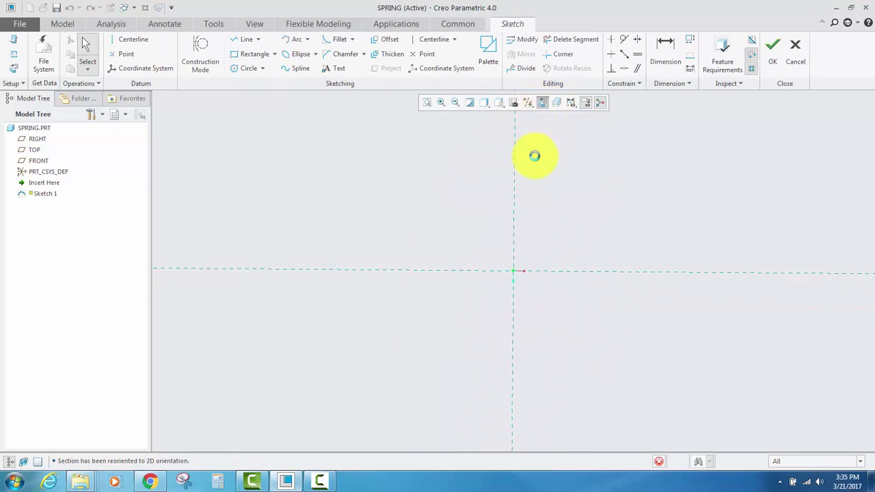
Draw an open three-point wavy spline across the origin.
{"action": "left_click", "coordinate": [293, 69]}
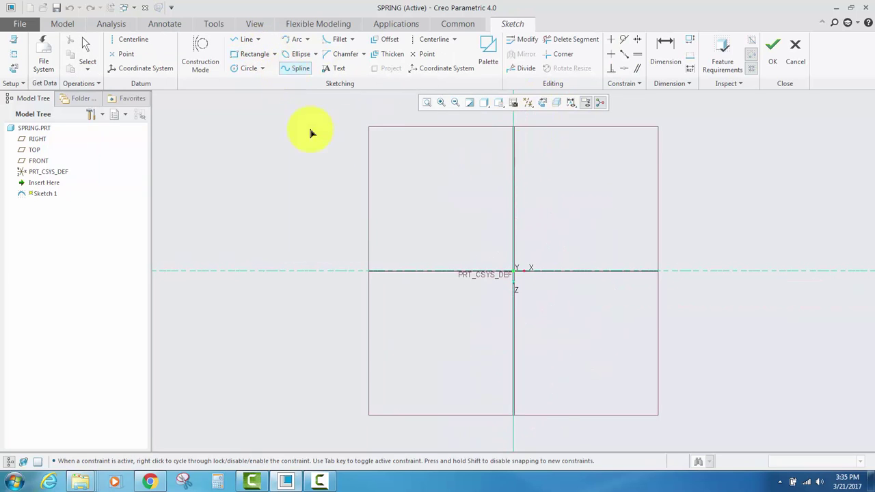
{"action": "left_click", "coordinate": [488, 302]}
{"action": "left_click", "coordinate": [578, 305]}
{"action": "left_click", "coordinate": [702, 259]}
{"action": "middle_click", "coordinate": [711, 207]}
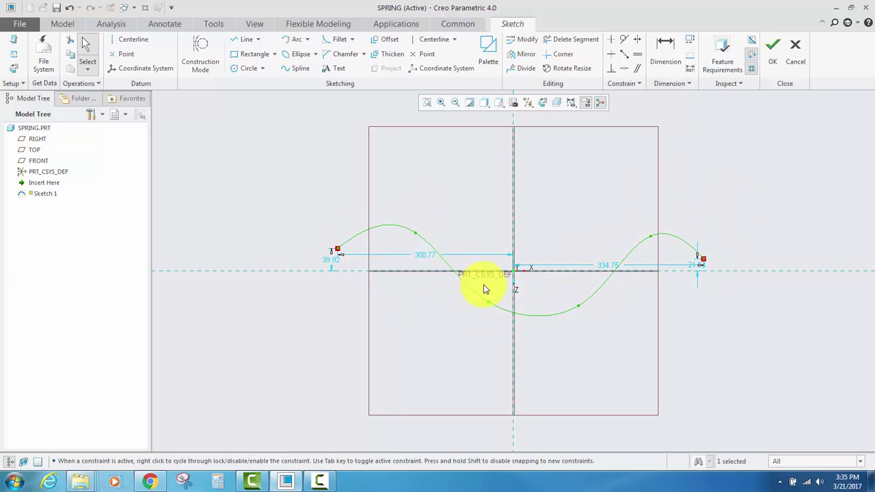
Finish Sketch 1 and start a Variable Section surface sweep along the spline.
{"action": "left_click", "coordinate": [770, 60]}
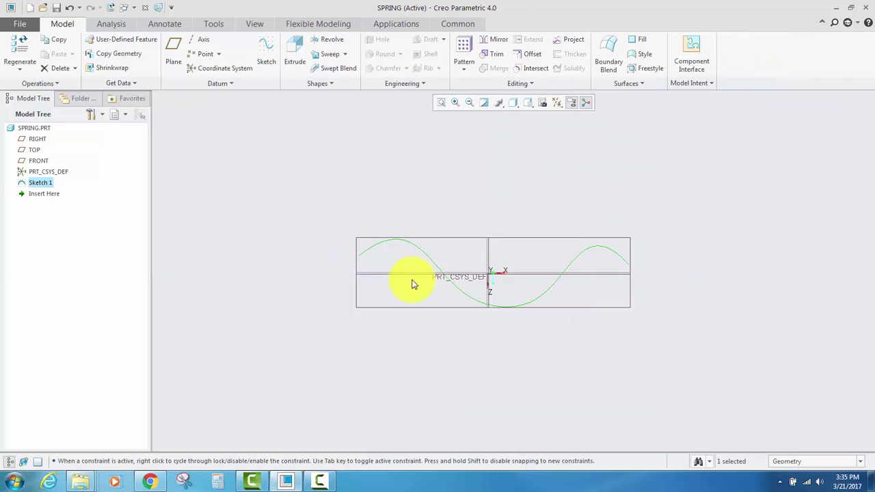
{"action": "middle_click_drag", "start_coordinate": [458, 238], "coordinate": [463, 274]}
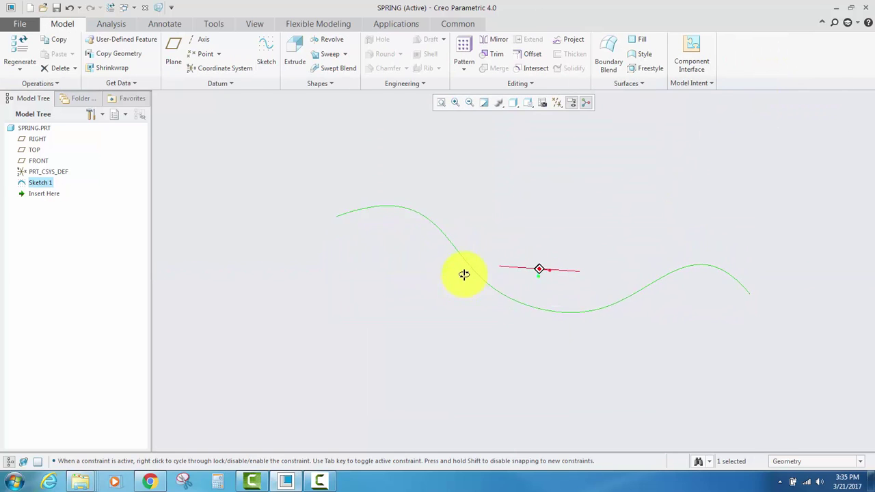
{"action": "left_click", "coordinate": [428, 226]}
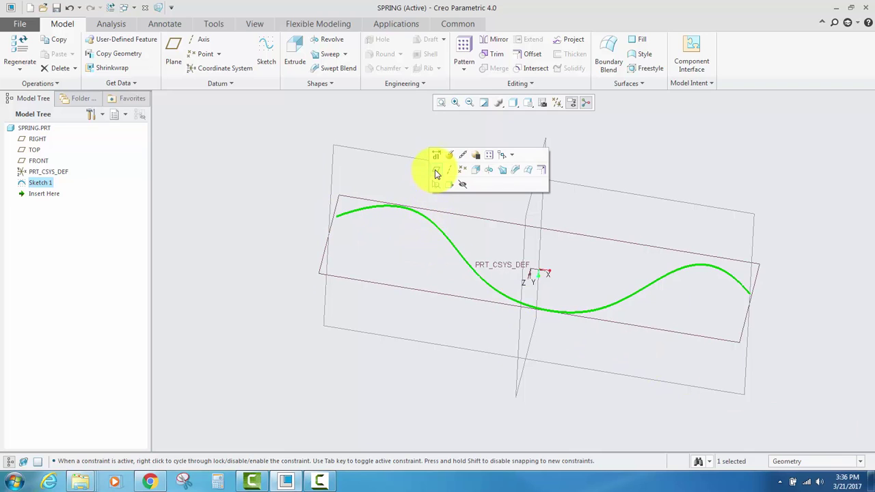
{"action": "left_click", "coordinate": [499, 172]}
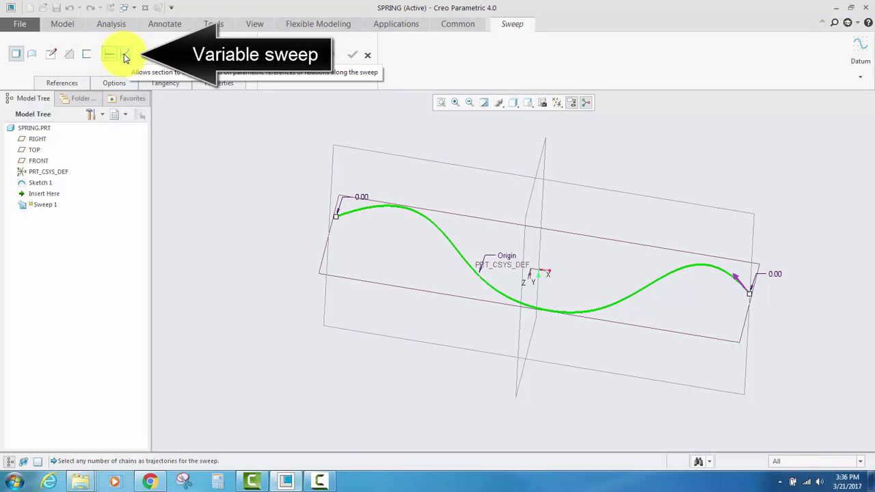
{"action": "left_click", "coordinate": [125, 54]}
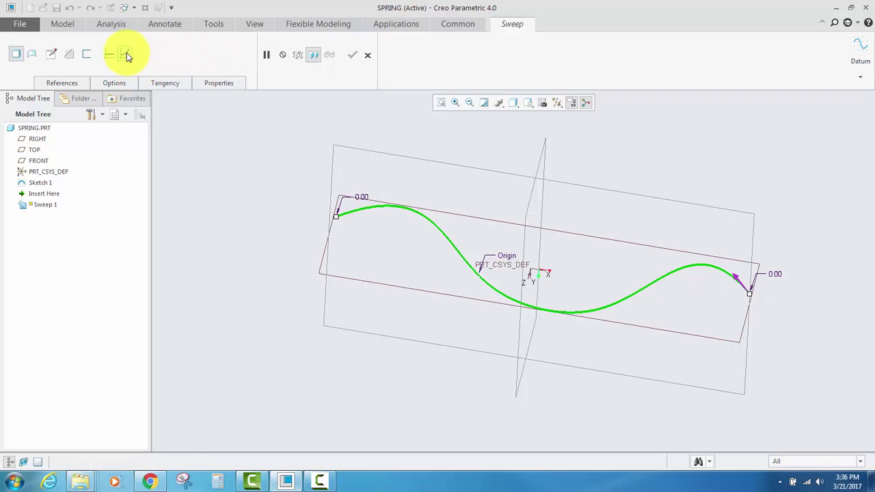
{"action": "left_click", "coordinate": [32, 55]}
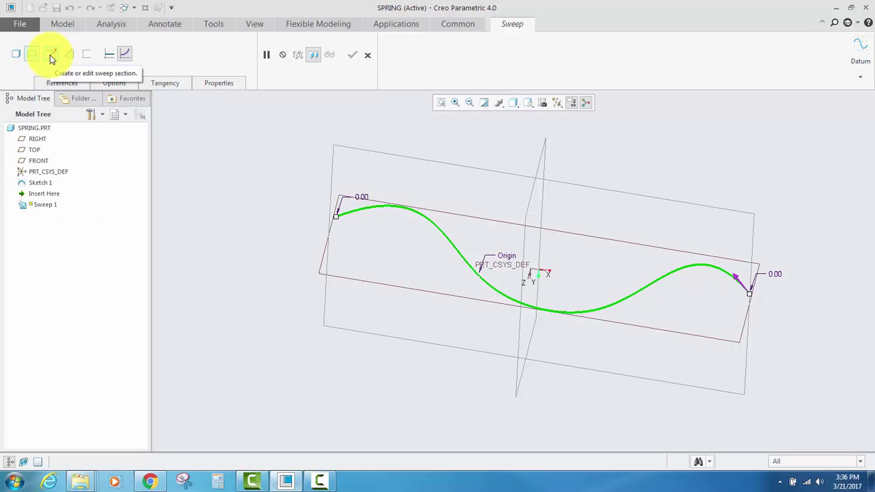
Open the sweep section sketch and orient it flat to the screen.
{"action": "left_click", "coordinate": [50, 55]}
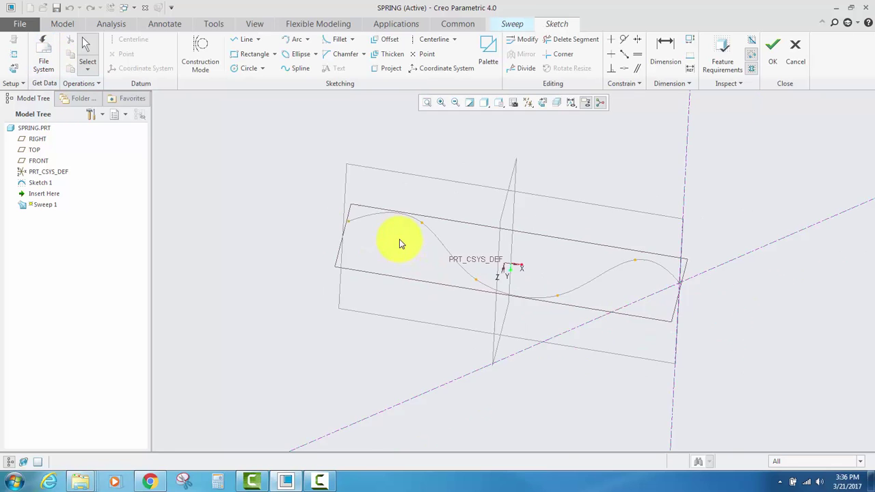
{"action": "scroll", "coordinate": [351, 219], "scroll_direction": "up", "scroll_amount": 2}
{"action": "scroll", "coordinate": [348, 218], "scroll_direction": "down", "scroll_amount": 2}
{"action": "scroll", "coordinate": [507, 268], "scroll_direction": "up", "scroll_amount": 1}
{"action": "left_click", "coordinate": [542, 102]}
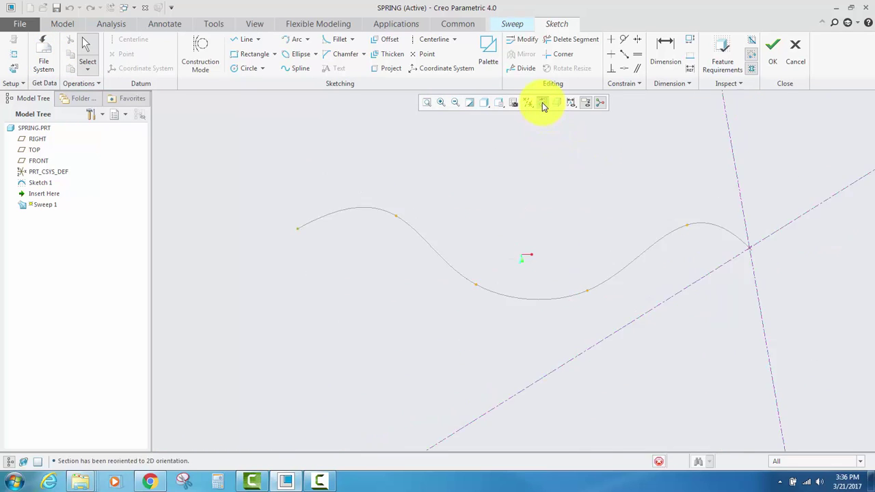
{"action": "scroll", "coordinate": [373, 268], "scroll_direction": "up", "scroll_amount": 2}
{"action": "scroll", "coordinate": [362, 272], "scroll_direction": "up", "scroll_amount": 2}
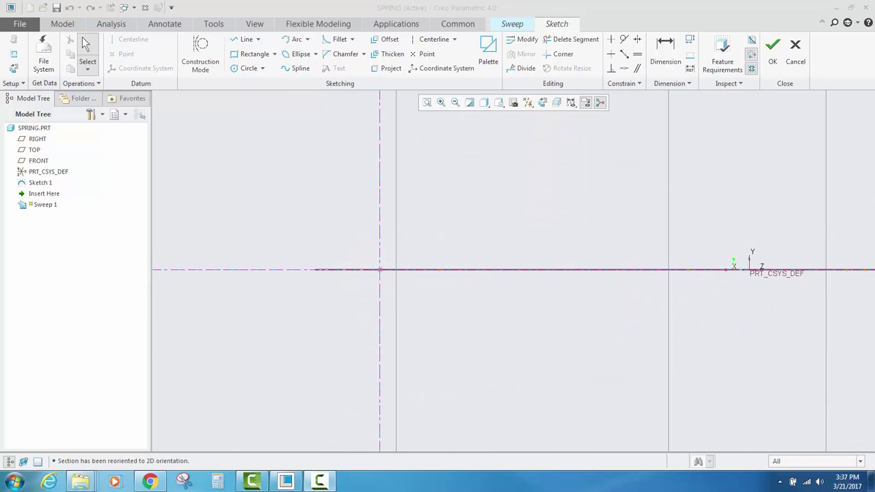
Draw an inclined line from the centerline intersection and dimension its length at 59.24.
{"action": "left_click", "coordinate": [237, 40]}
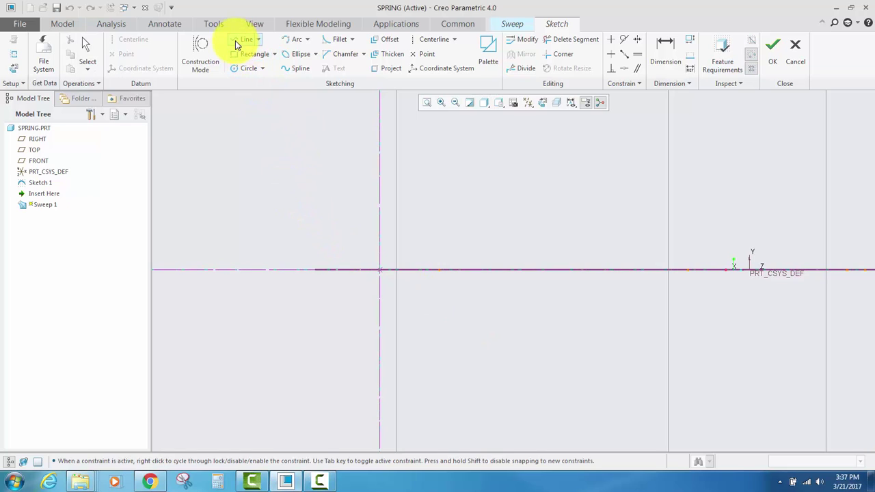
{"action": "left_click", "coordinate": [381, 270]}
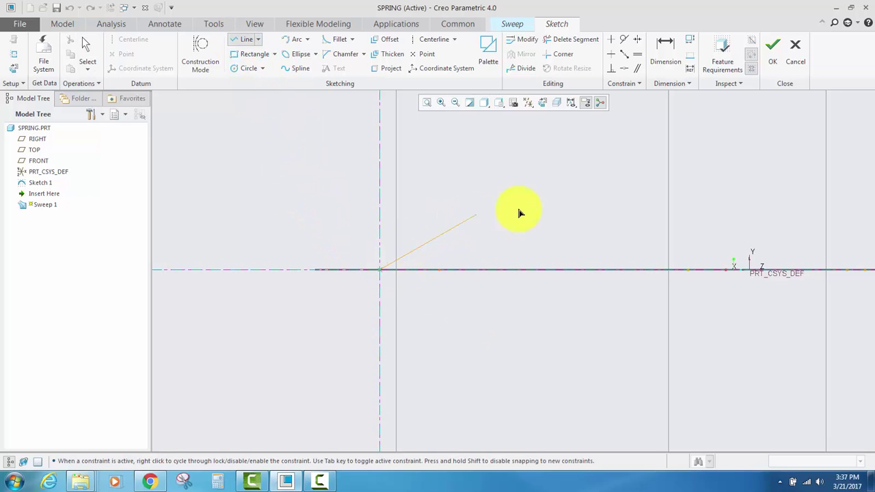
{"action": "left_click", "coordinate": [456, 239]}
{"action": "middle_click", "coordinate": [422, 303]}
{"action": "middle_click", "coordinate": [391, 255]}
{"action": "scroll", "coordinate": [391, 256], "scroll_direction": "up", "scroll_amount": 3}
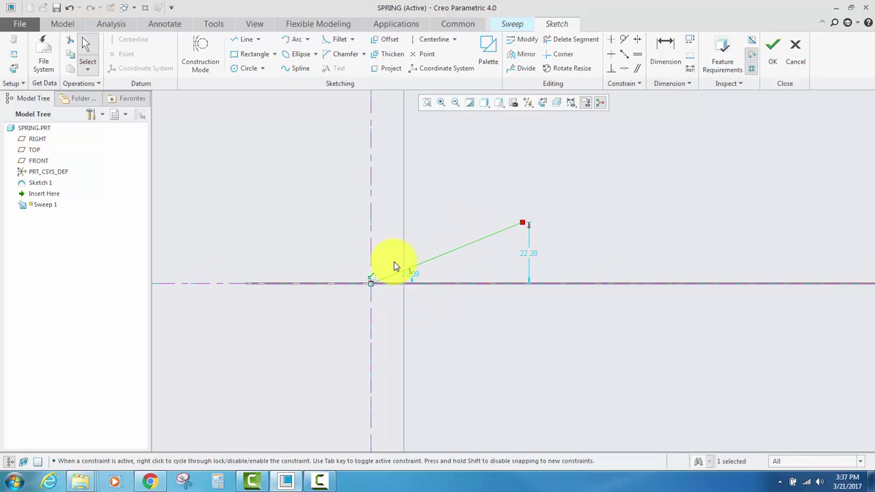
{"action": "left_click", "coordinate": [665, 51]}
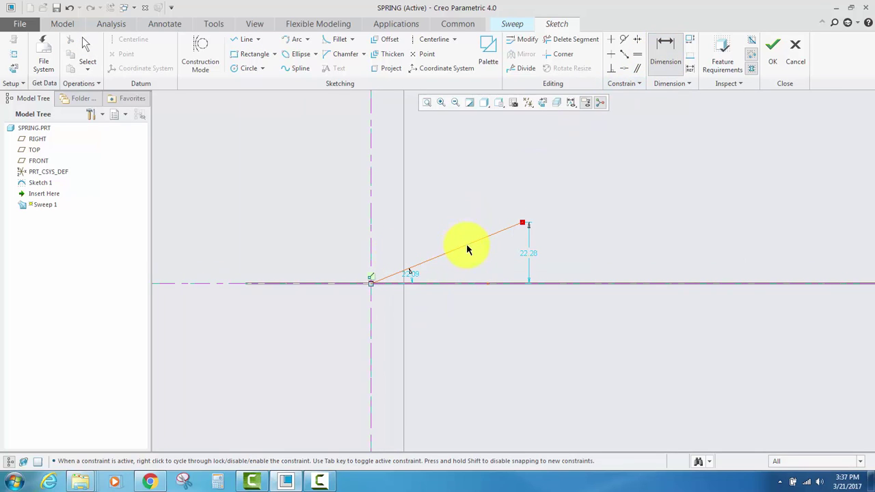
{"action": "left_click", "coordinate": [467, 249]}
{"action": "scroll", "coordinate": [430, 237], "scroll_direction": "up", "scroll_amount": 3}
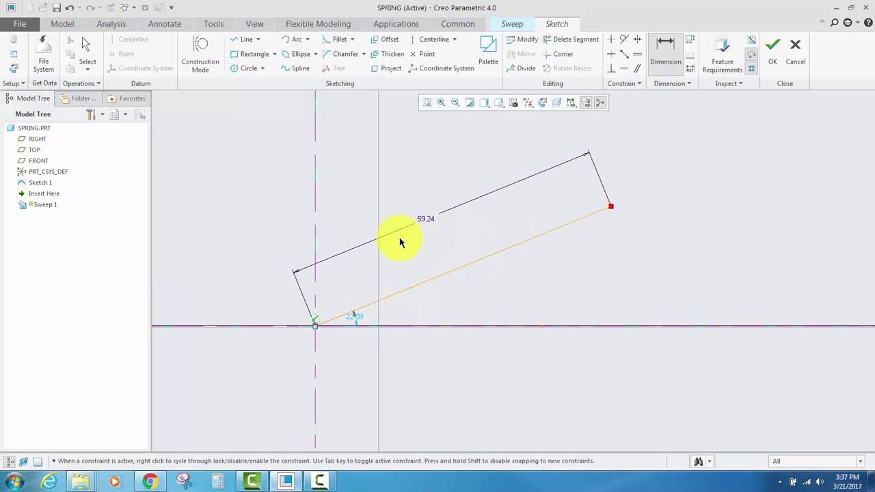
{"action": "middle_click", "coordinate": [418, 229]}
Add the relation sd3=trajpar*360*20 so the section line's angle twists along the trajectory.
{"action": "left_click", "coordinate": [214, 26]}
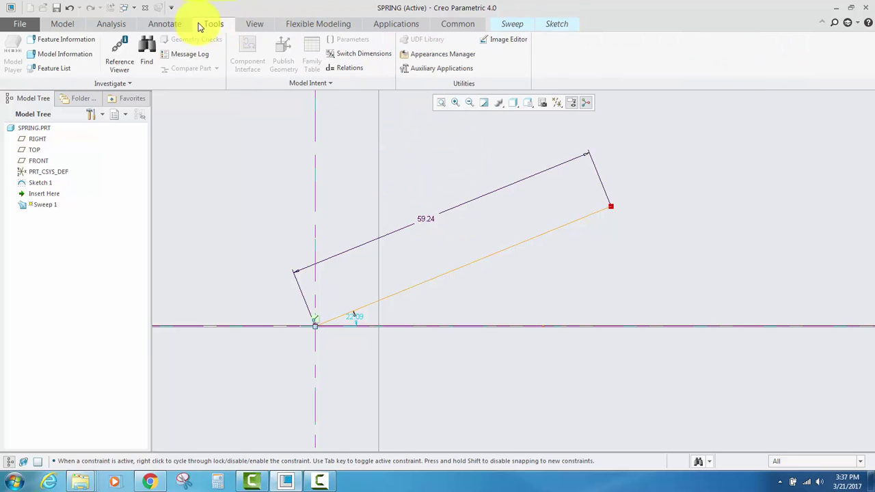
{"action": "left_click", "coordinate": [344, 66]}
{"action": "left_click_drag", "start_coordinate": [654, 104], "coordinate": [668, 106]}
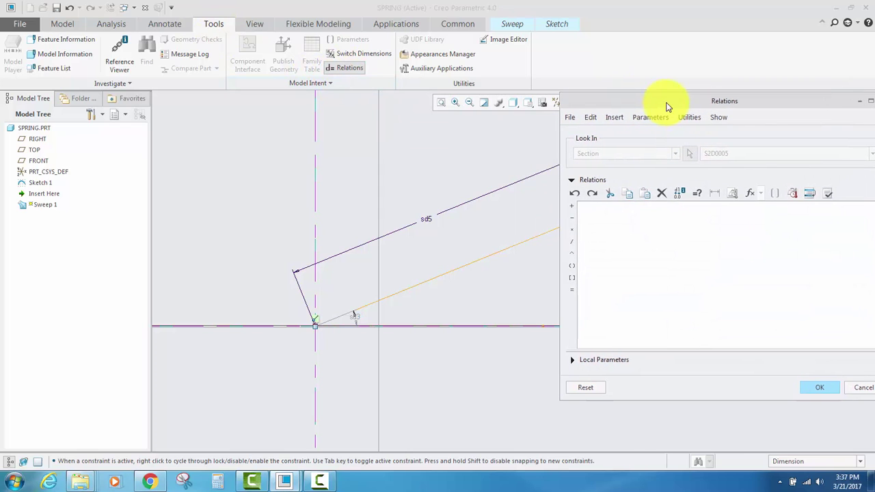
{"action": "scroll", "coordinate": [302, 319], "scroll_direction": "down", "scroll_amount": 1}
{"action": "scroll", "coordinate": [321, 328], "scroll_direction": "down", "scroll_amount": 1}
{"action": "scroll", "coordinate": [328, 331], "scroll_direction": "down", "scroll_amount": 1}
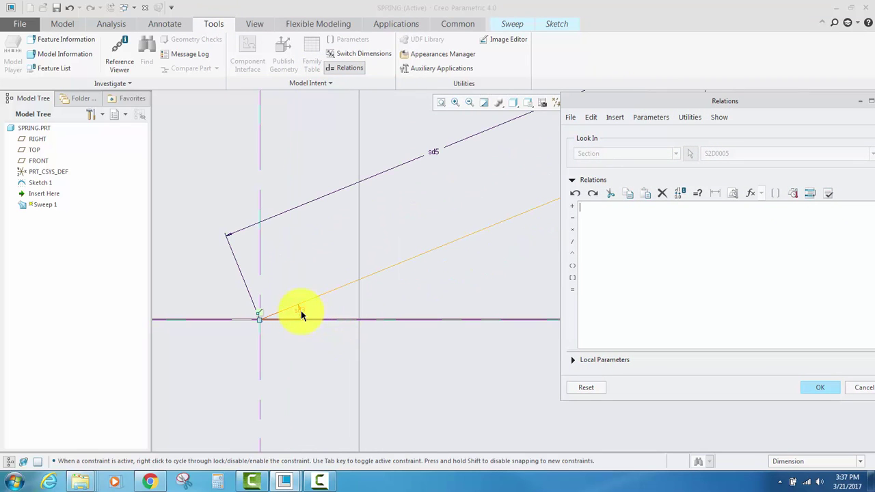
{"action": "left_click", "coordinate": [301, 310]}
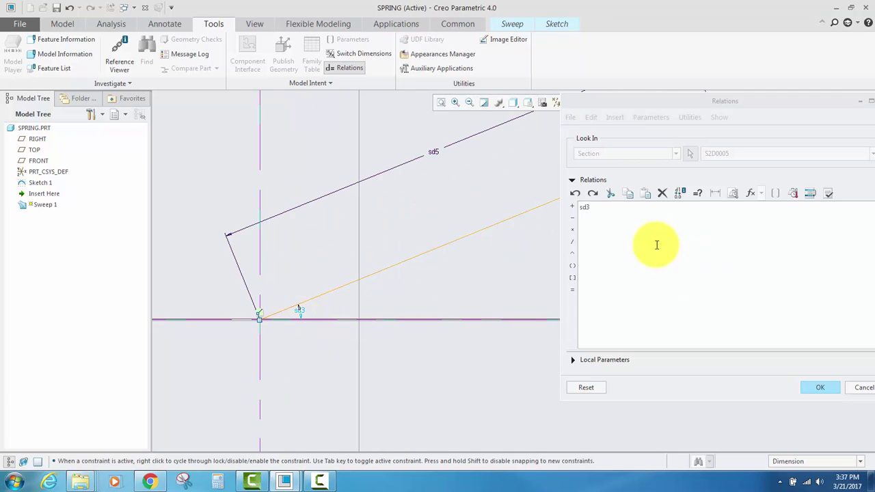
{"action": "left_click", "coordinate": [604, 211]}
{"action": "type", "text": "=traj"}
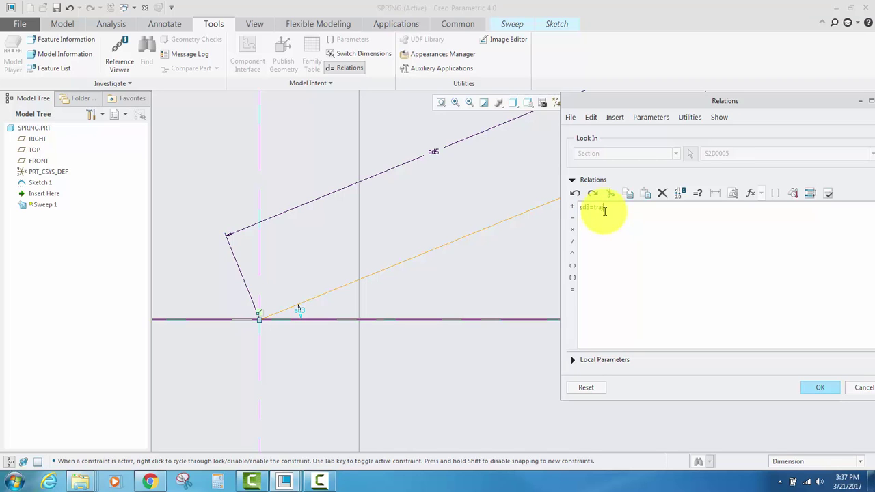
{"action": "type", "text": "par*360*20"}
{"action": "left_click", "coordinate": [815, 389]}
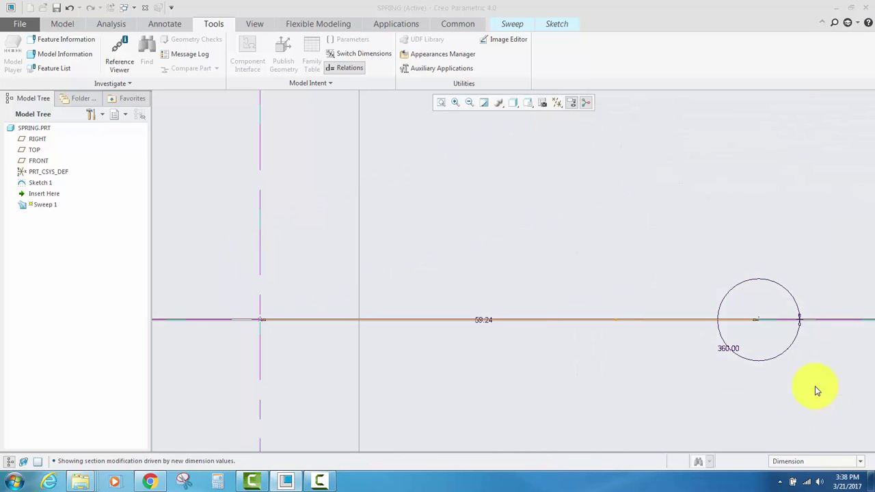
{"action": "left_click", "coordinate": [553, 24]}
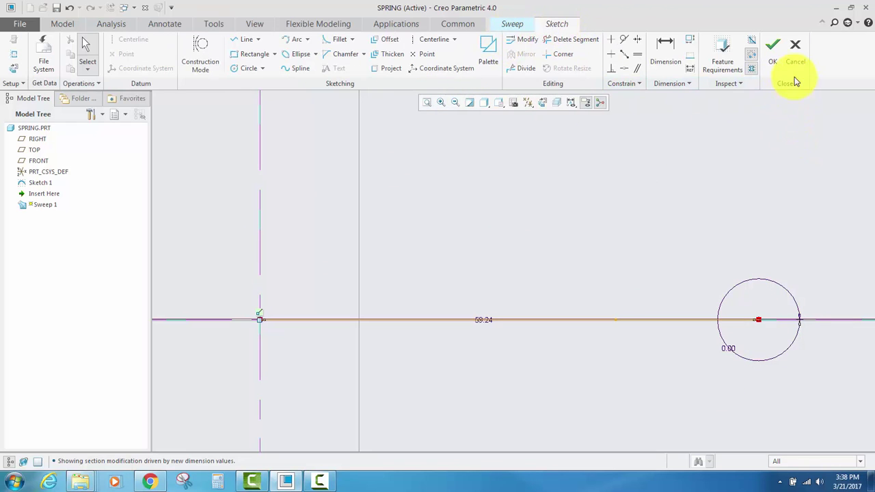
Accept the section, inspect the preview, and complete the twisting ribbon surface along the spline.
{"action": "left_click", "coordinate": [773, 60]}
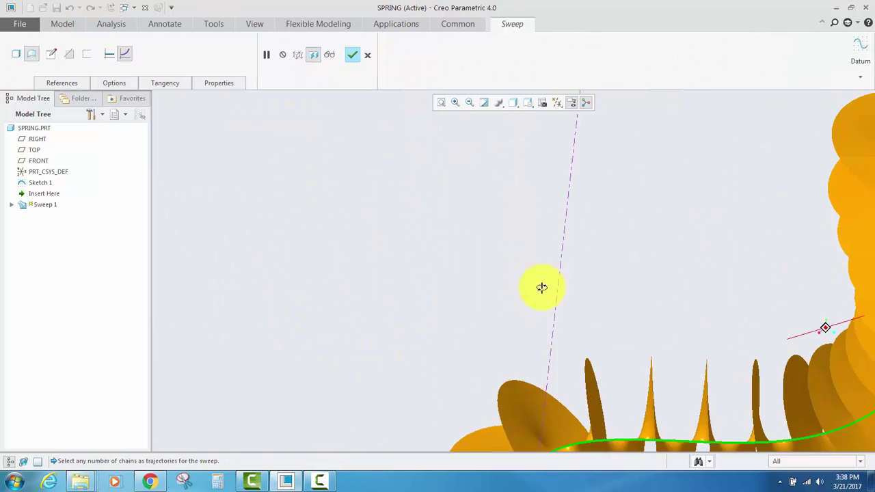
{"action": "middle_click_drag", "start_coordinate": [582, 323], "coordinate": [625, 279]}
{"action": "scroll", "coordinate": [648, 228], "scroll_direction": "up", "scroll_amount": 5}
{"action": "middle_click_drag", "start_coordinate": [648, 229], "coordinate": [582, 283]}
{"action": "scroll", "coordinate": [573, 299], "scroll_direction": "down", "scroll_amount": 5}
{"action": "scroll", "coordinate": [572, 299], "scroll_direction": "up", "scroll_amount": 5}
{"action": "scroll", "coordinate": [547, 351], "scroll_direction": "down", "scroll_amount": 5}
{"action": "scroll", "coordinate": [588, 248], "scroll_direction": "up", "scroll_amount": 3}
{"action": "mouse_move", "coordinate": [588, 249]}
{"action": "middle_mouse_down"}
{"action": "mouse_move", "coordinate": [678, 246]}
{"action": "mouse_move", "coordinate": [570, 238]}
{"action": "mouse_move", "coordinate": [584, 237]}
{"action": "mouse_move", "coordinate": [557, 209]}
{"action": "mouse_move", "coordinate": [547, 239]}
{"action": "mouse_move", "coordinate": [557, 228]}
{"action": "middle_mouse_up"}
{"action": "scroll", "coordinate": [547, 212], "scroll_direction": "up", "scroll_amount": 2}
{"action": "scroll", "coordinate": [560, 234], "scroll_direction": "down", "scroll_amount": 2}
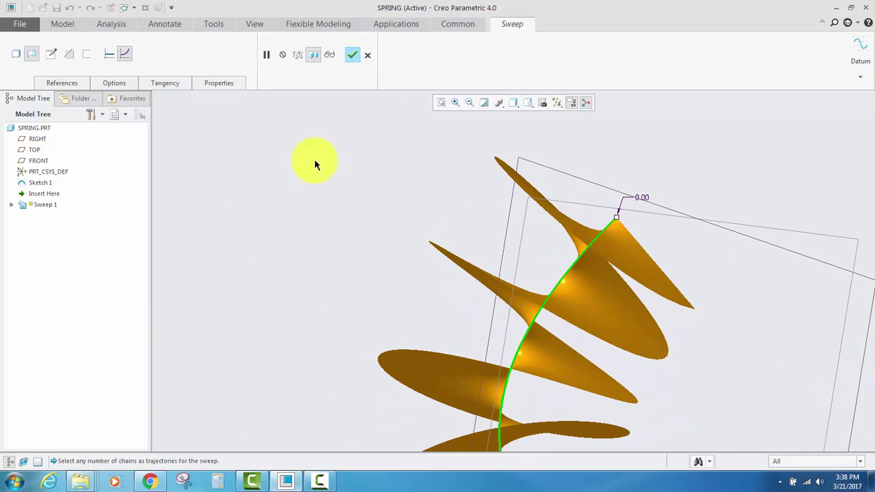
{"action": "left_click", "coordinate": [352, 55]}
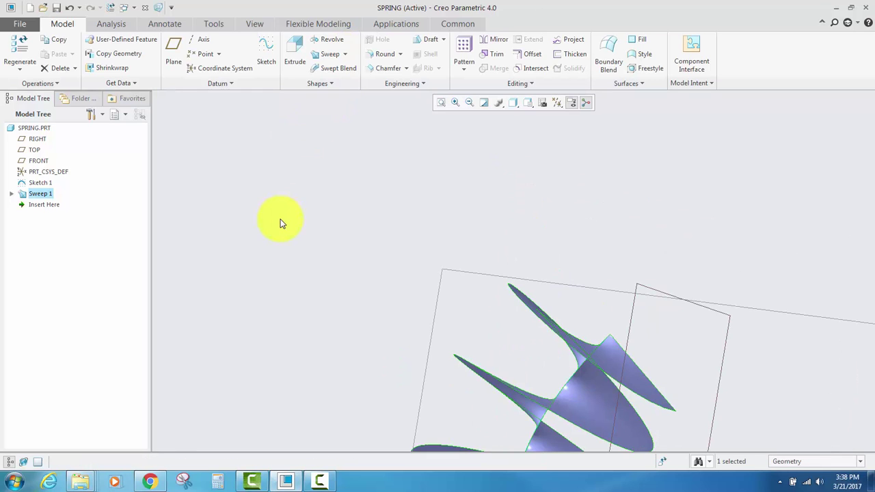
Start Sweep 2 and pick Sweep 1's spiral outer edge as its trajectory.
{"action": "middle_click_drag", "start_coordinate": [299, 221], "coordinate": [352, 271]}
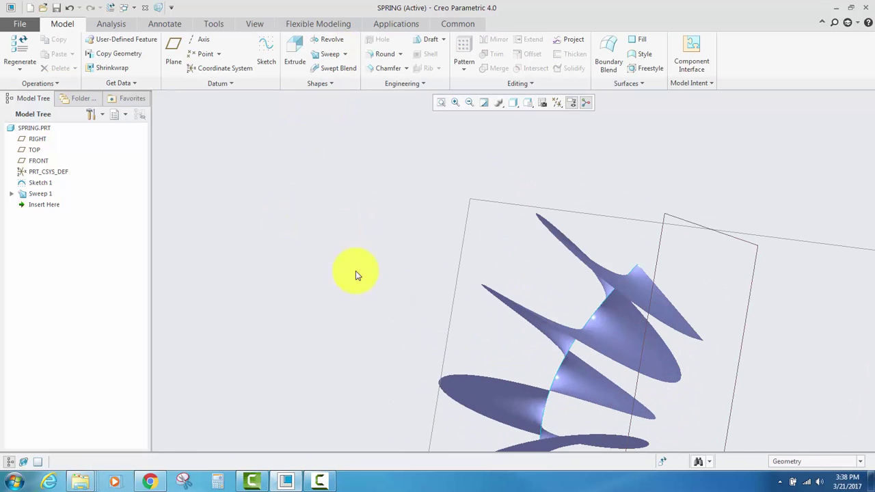
{"action": "left_click", "coordinate": [324, 56]}
{"action": "middle_click_drag", "start_coordinate": [312, 153], "coordinate": [413, 234]}
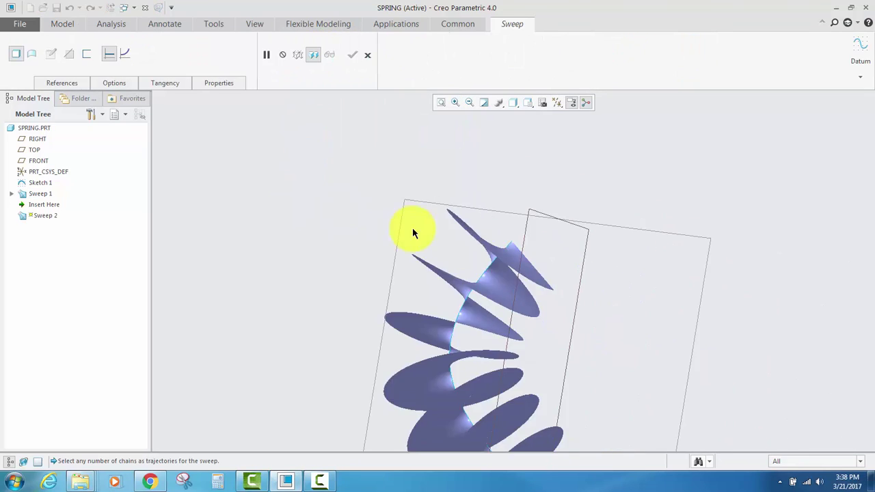
{"action": "scroll", "coordinate": [413, 234], "scroll_direction": "up", "scroll_amount": 5}
{"action": "middle_click_drag", "start_coordinate": [502, 196], "coordinate": [467, 213]}
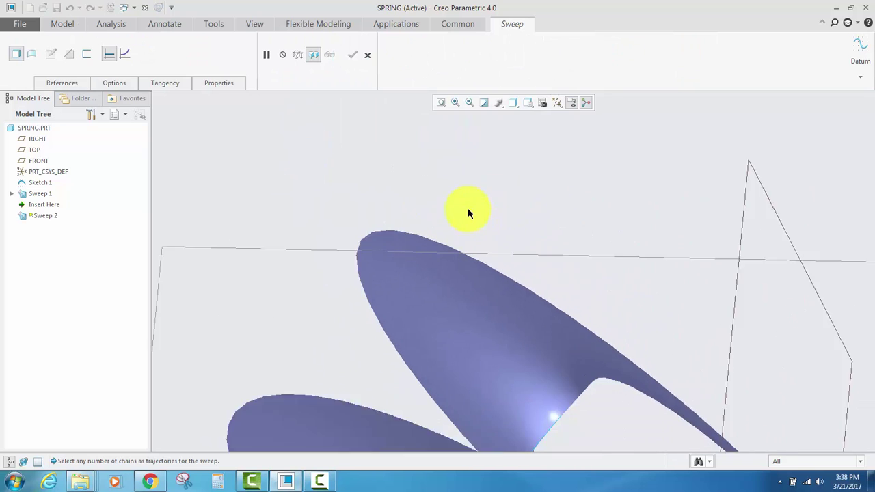
{"action": "left_click", "coordinate": [529, 279]}
{"action": "scroll", "coordinate": [313, 226], "scroll_direction": "down", "scroll_amount": 3}
{"action": "mouse_move", "coordinate": [312, 227]}
{"action": "middle_mouse_down"}
{"action": "mouse_move", "coordinate": [318, 254]}
{"action": "mouse_move", "coordinate": [334, 230]}
{"action": "mouse_move", "coordinate": [303, 209]}
{"action": "mouse_move", "coordinate": [308, 248]}
{"action": "mouse_move", "coordinate": [287, 252]}
{"action": "mouse_move", "coordinate": [298, 238]}
{"action": "mouse_move", "coordinate": [401, 250]}
{"action": "middle_mouse_up"}
{"action": "scroll", "coordinate": [442, 230], "scroll_direction": "up", "scroll_amount": 2}
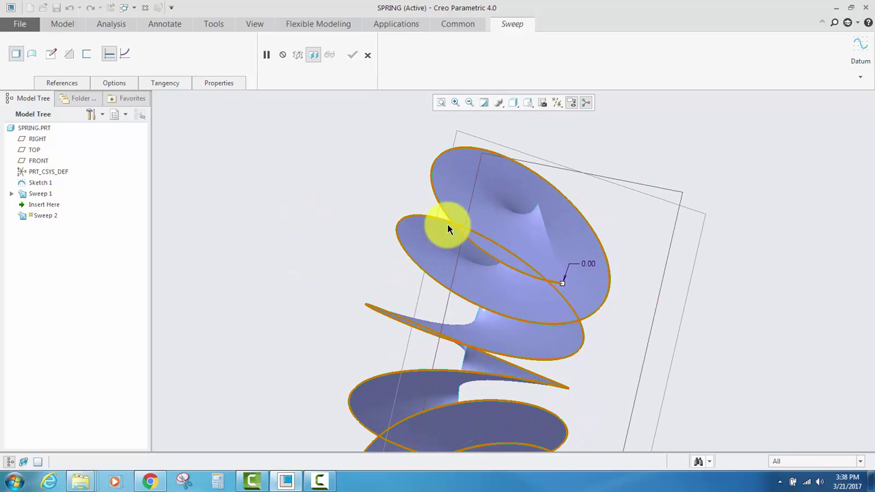
{"action": "scroll", "coordinate": [456, 198], "scroll_direction": "up", "scroll_amount": 2}
{"action": "scroll", "coordinate": [406, 214], "scroll_direction": "down", "scroll_amount": 2}
{"action": "mouse_move", "coordinate": [469, 199]}
{"action": "middle_mouse_down"}
{"action": "mouse_move", "coordinate": [474, 185]}
{"action": "mouse_move", "coordinate": [472, 197]}
{"action": "mouse_move", "coordinate": [411, 211]}
{"action": "mouse_move", "coordinate": [517, 248]}
{"action": "middle_mouse_up"}
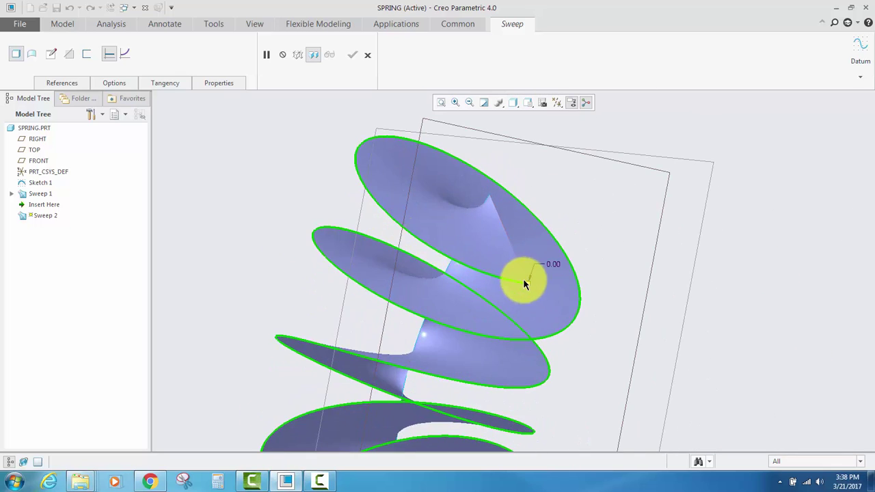
Open Sweep 2's section sketch and orient it face-on.
{"action": "left_click", "coordinate": [51, 58]}
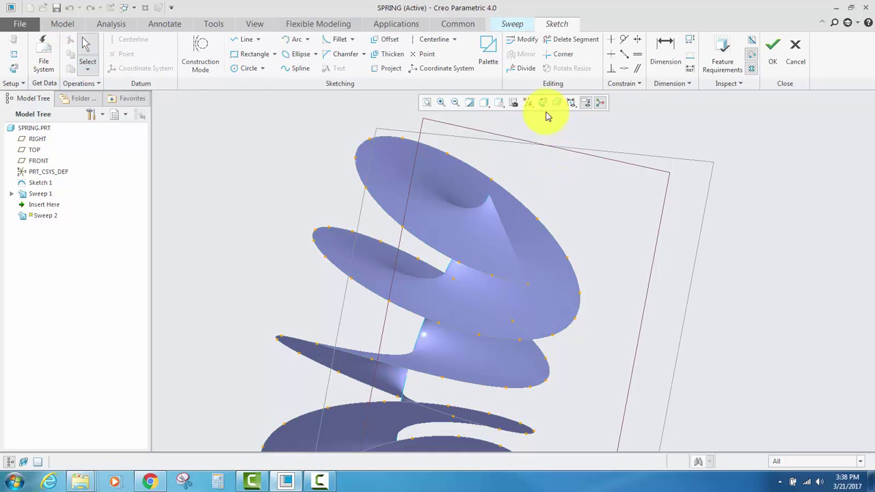
{"action": "left_click", "coordinate": [542, 103]}
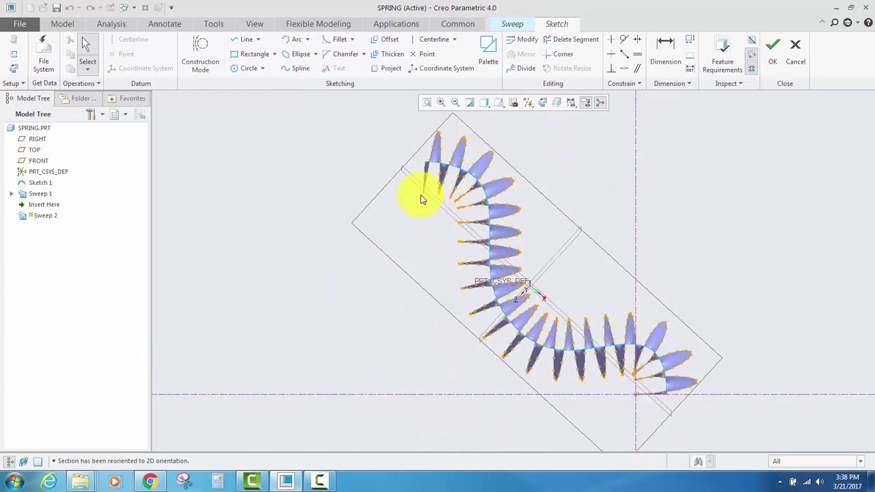
{"action": "scroll", "coordinate": [420, 199], "scroll_direction": "up", "scroll_amount": 3}
{"action": "scroll", "coordinate": [429, 133], "scroll_direction": "up", "scroll_amount": 2}
{"action": "scroll", "coordinate": [411, 180], "scroll_direction": "down", "scroll_amount": 3}
{"action": "scroll", "coordinate": [410, 185], "scroll_direction": "down", "scroll_amount": 2}
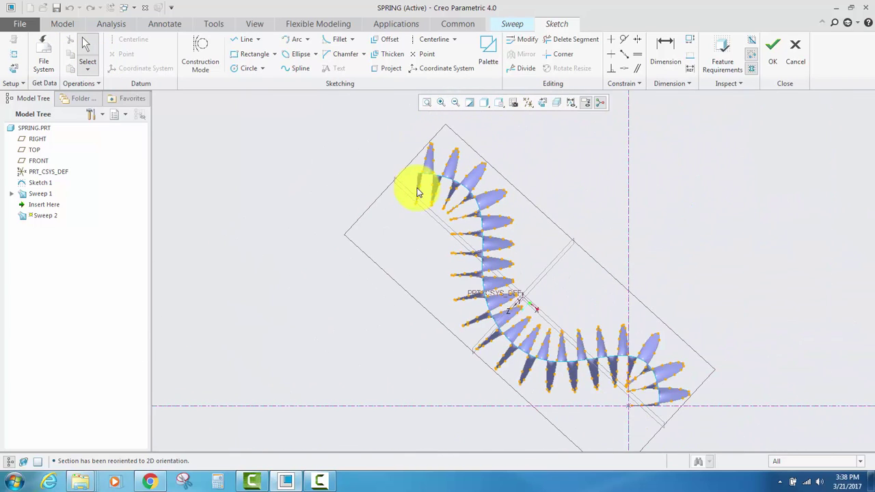
{"action": "scroll", "coordinate": [611, 403], "scroll_direction": "up", "scroll_amount": 1}
{"action": "scroll", "coordinate": [670, 425], "scroll_direction": "up", "scroll_amount": 2}
{"action": "scroll", "coordinate": [658, 387], "scroll_direction": "up", "scroll_amount": 2}
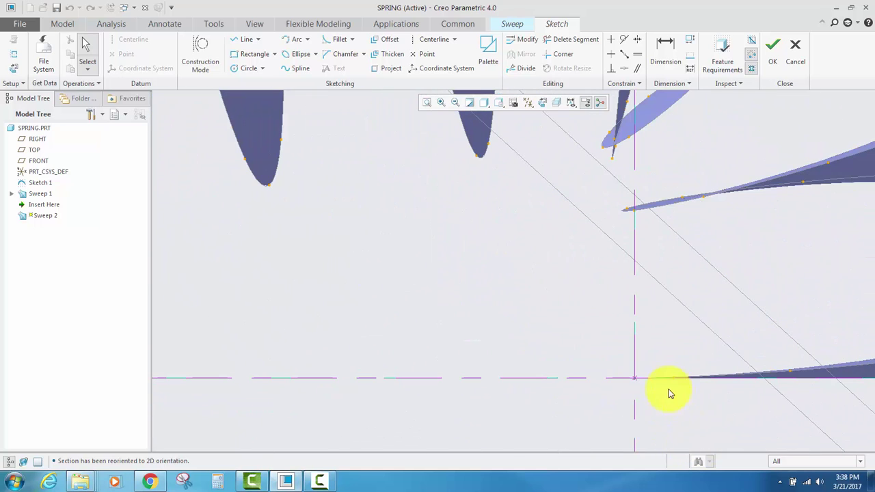
Sketch a 5.00-diameter circle at the trajectory start as the section.
{"action": "left_click", "coordinate": [233, 72]}
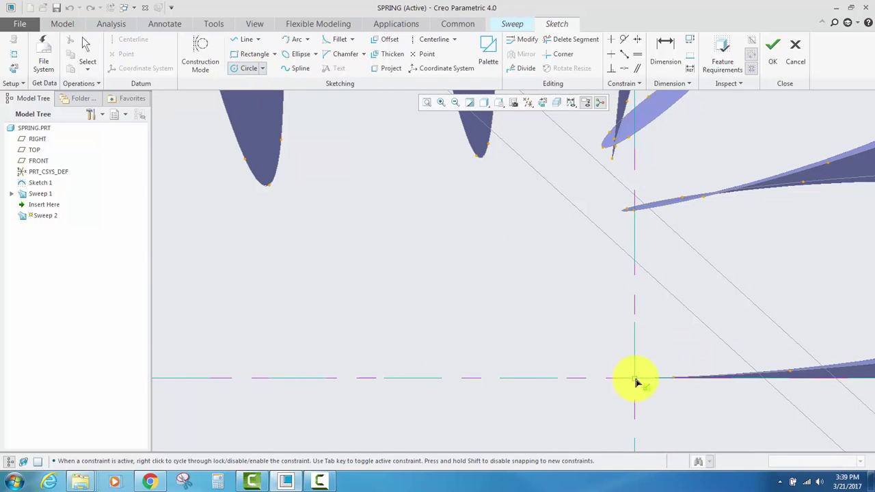
{"action": "left_click", "coordinate": [583, 337]}
{"action": "middle_click", "coordinate": [583, 333]}
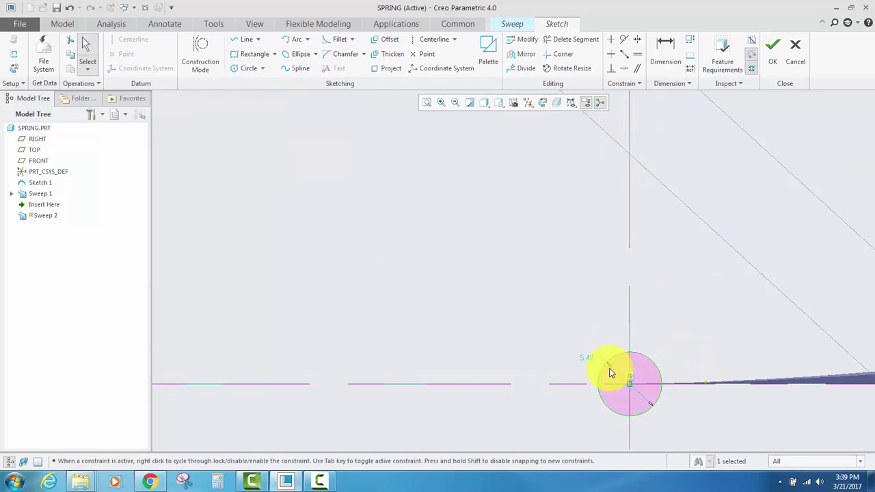
{"action": "double_click", "coordinate": [589, 357]}
{"action": "type", "text": "5"}
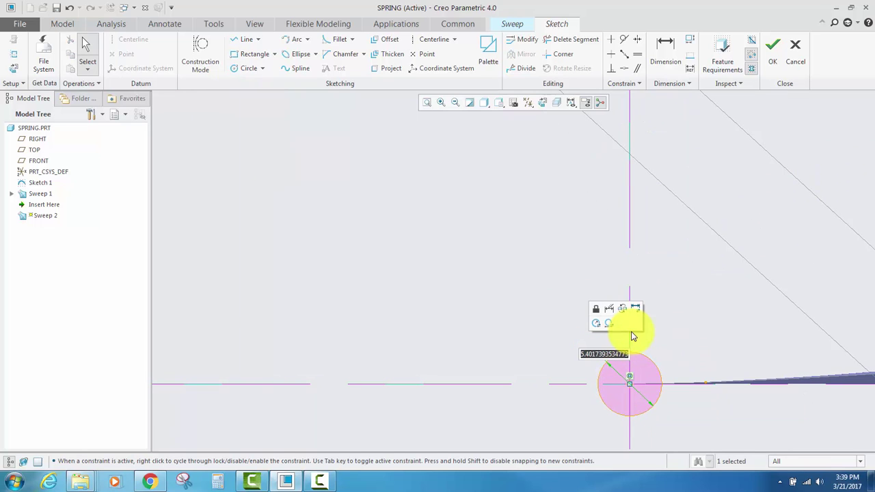
{"action": "left_click", "coordinate": [771, 61]}
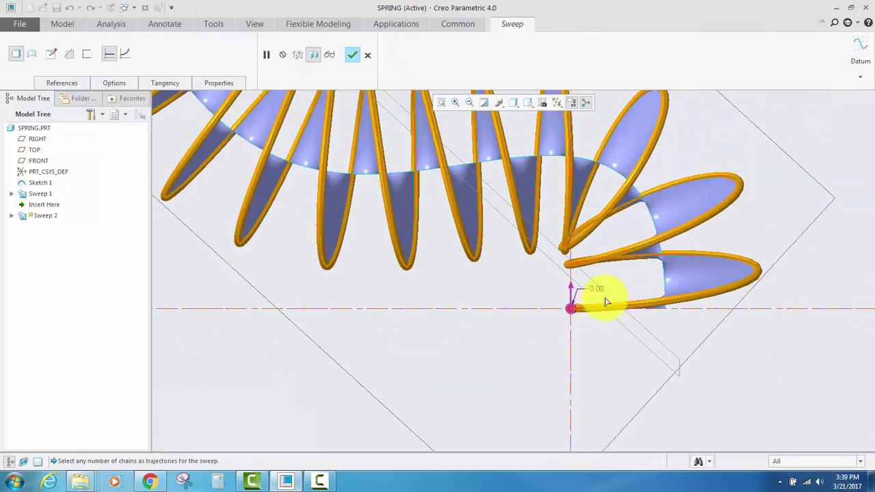
Complete Sweep 2 as a solid round-wire coil.
{"action": "middle_click_drag", "start_coordinate": [605, 299], "coordinate": [617, 303]}
{"action": "scroll", "coordinate": [541, 253], "scroll_direction": "down", "scroll_amount": 3}
{"action": "scroll", "coordinate": [399, 174], "scroll_direction": "up", "scroll_amount": 2}
{"action": "mouse_move", "coordinate": [399, 174]}
{"action": "middle_mouse_down"}
{"action": "mouse_move", "coordinate": [421, 166]}
{"action": "mouse_move", "coordinate": [430, 129]}
{"action": "mouse_move", "coordinate": [417, 131]}
{"action": "middle_mouse_up"}
{"action": "middle_click", "coordinate": [416, 130]}
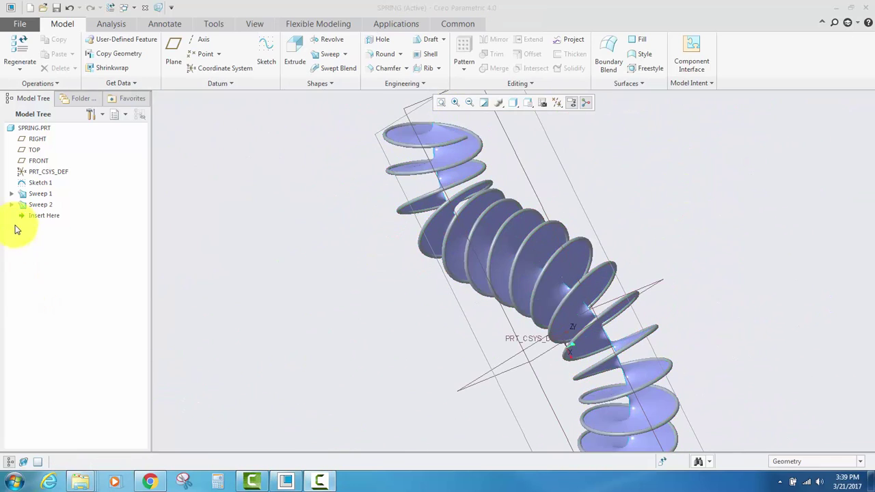
Hide Sweep 1 in the Model Tree and turn the spring to lie horizontal.
{"action": "right_click", "coordinate": [37, 195]}
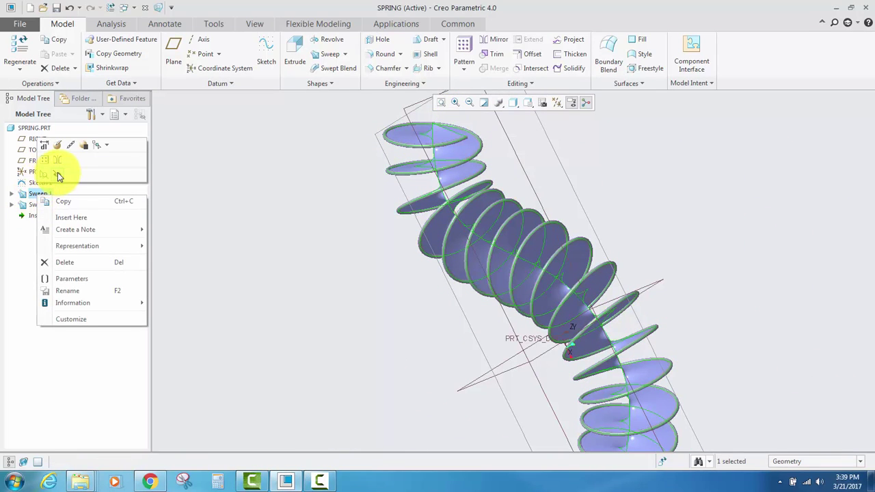
{"action": "left_click", "coordinate": [58, 175]}
{"action": "mouse_move", "coordinate": [314, 260]}
{"action": "middle_mouse_down"}
{"action": "mouse_move", "coordinate": [426, 312]}
{"action": "mouse_move", "coordinate": [504, 293]}
{"action": "mouse_move", "coordinate": [508, 250]}
{"action": "mouse_move", "coordinate": [477, 279]}
{"action": "mouse_move", "coordinate": [485, 342]}
{"action": "mouse_move", "coordinate": [513, 303]}
{"action": "mouse_move", "coordinate": [519, 289]}
{"action": "mouse_move", "coordinate": [425, 373]}
{"action": "middle_mouse_up"}
{"action": "scroll", "coordinate": [451, 311], "scroll_direction": "down", "scroll_amount": 2}
{"action": "scroll", "coordinate": [425, 373], "scroll_direction": "up", "scroll_amount": 3}
{"action": "scroll", "coordinate": [475, 347], "scroll_direction": "up", "scroll_amount": 2}
{"action": "mouse_move", "coordinate": [439, 328]}
{"action": "middle_mouse_down"}
{"action": "mouse_move", "coordinate": [407, 294]}
{"action": "mouse_move", "coordinate": [392, 363]}
{"action": "mouse_move", "coordinate": [410, 369]}
{"action": "mouse_move", "coordinate": [404, 324]}
{"action": "mouse_move", "coordinate": [386, 330]}
{"action": "mouse_move", "coordinate": [376, 322]}
{"action": "mouse_move", "coordinate": [411, 351]}
{"action": "mouse_move", "coordinate": [377, 336]}
{"action": "mouse_move", "coordinate": [399, 356]}
{"action": "middle_mouse_up"}
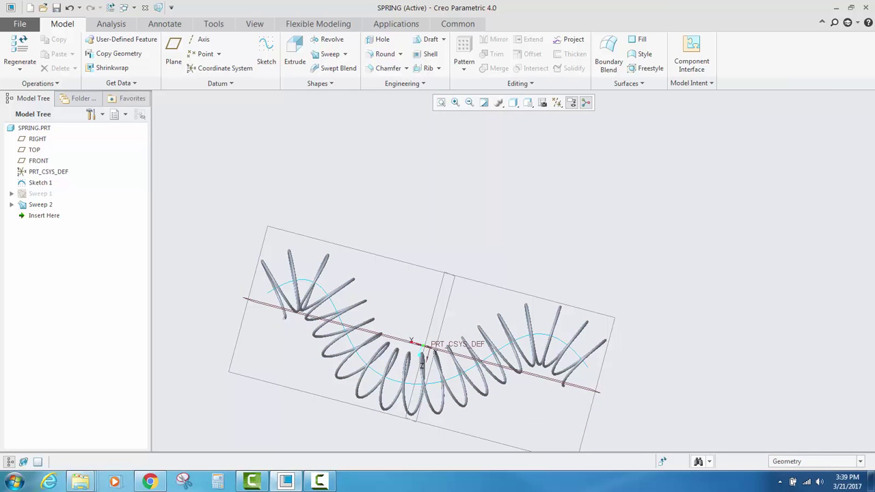